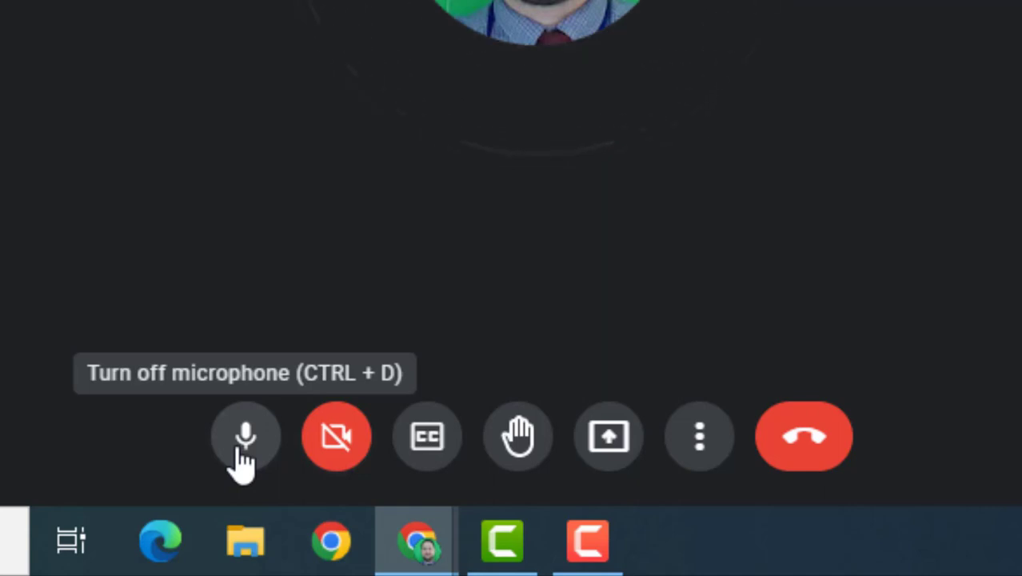
Mute and unmute the microphone, then switch on live English captions
{"action": "left_click", "coordinate": [244, 460]}
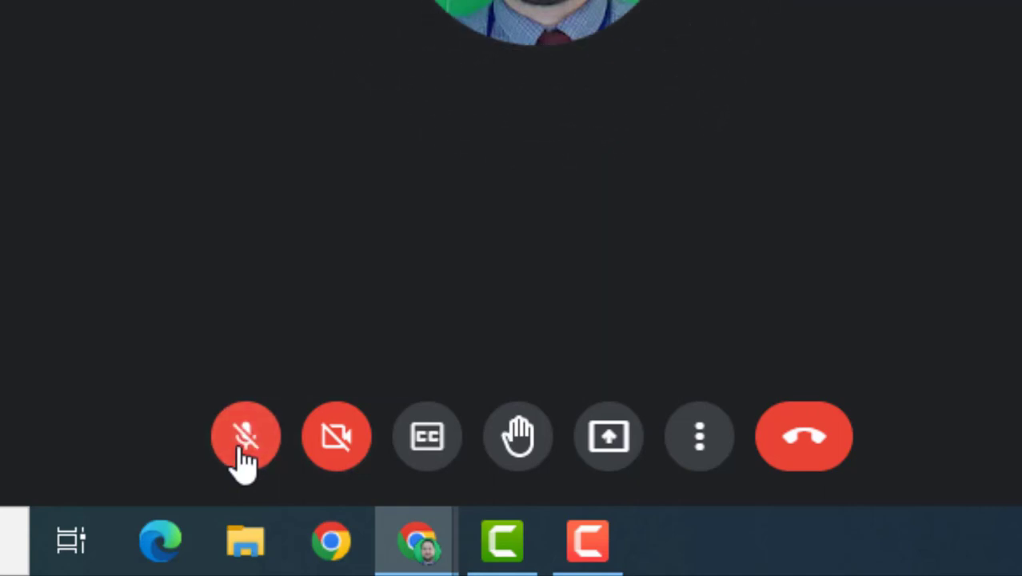
{"action": "left_click", "coordinate": [244, 460]}
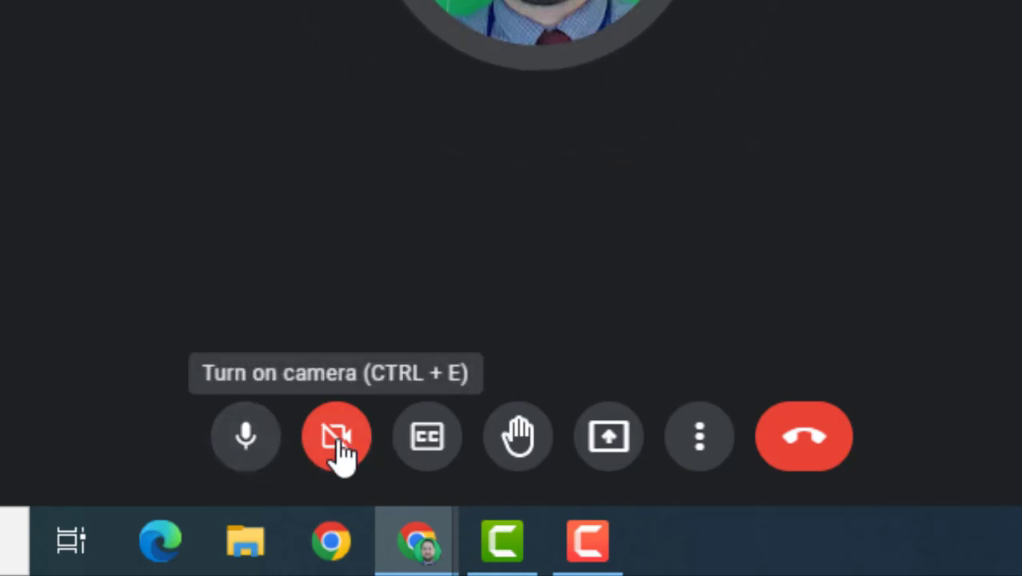
{"action": "left_click", "coordinate": [433, 444]}
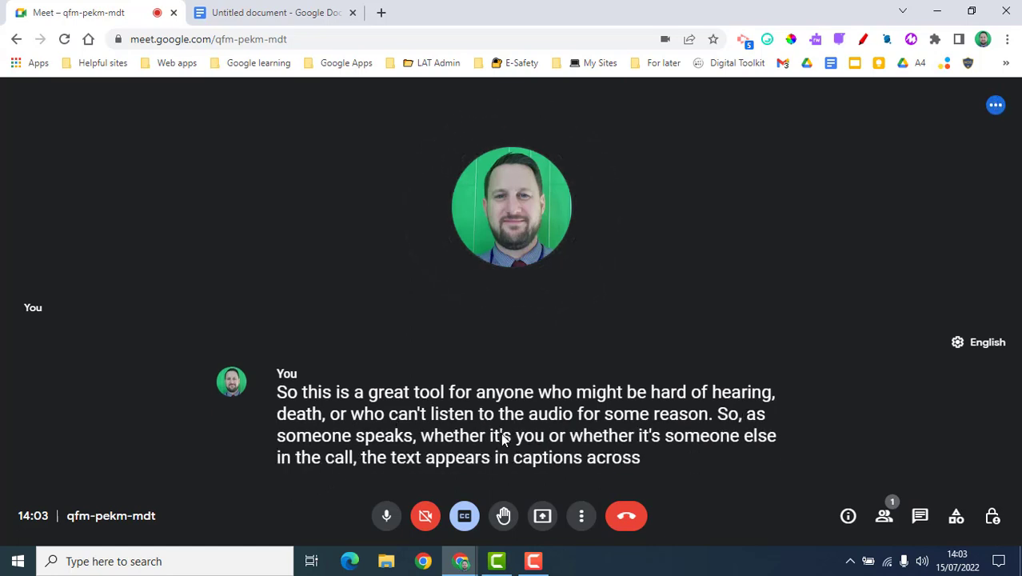
Turn captions off, then raise a hand and lower it again
{"action": "left_click", "coordinate": [467, 518]}
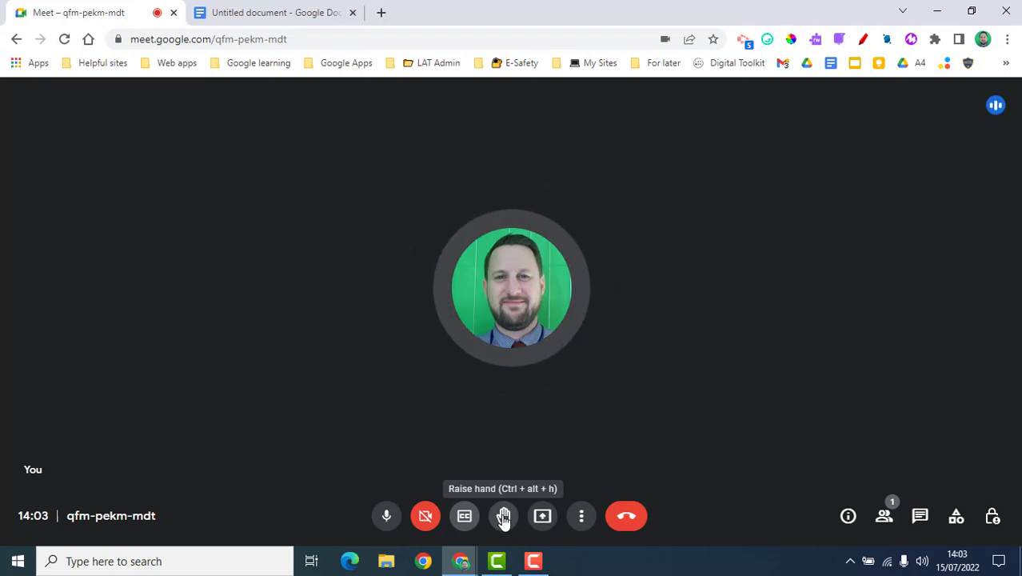
{"action": "left_click", "coordinate": [503, 517]}
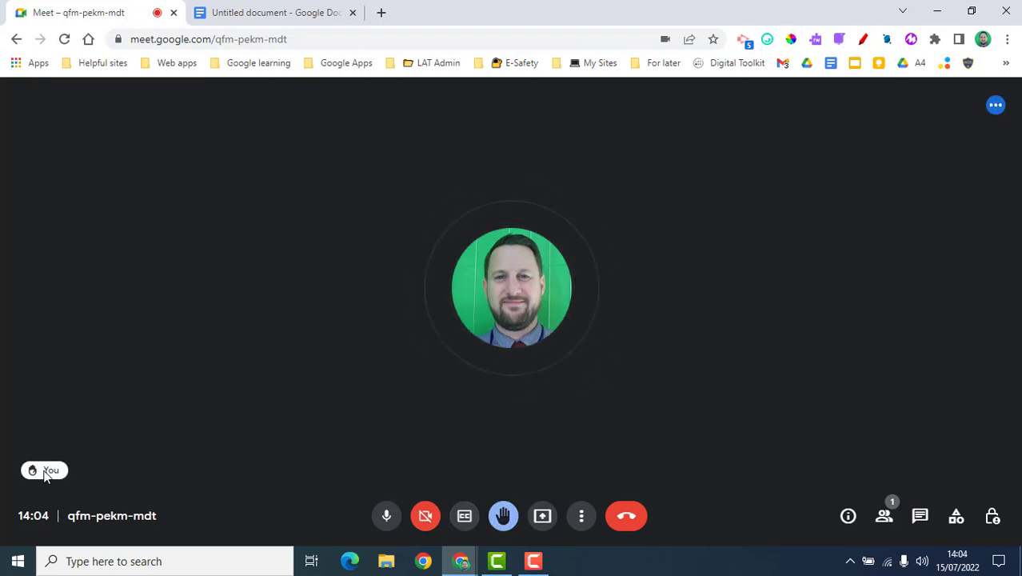
{"action": "left_click", "coordinate": [503, 515]}
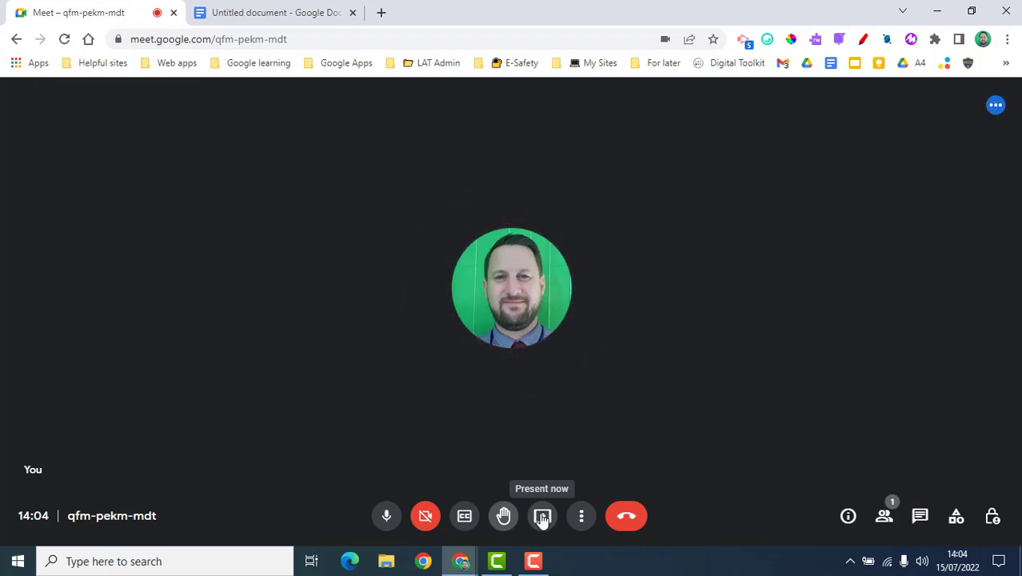
Open the Present menu with entire screen, window and tab options
{"action": "left_click", "coordinate": [542, 517]}
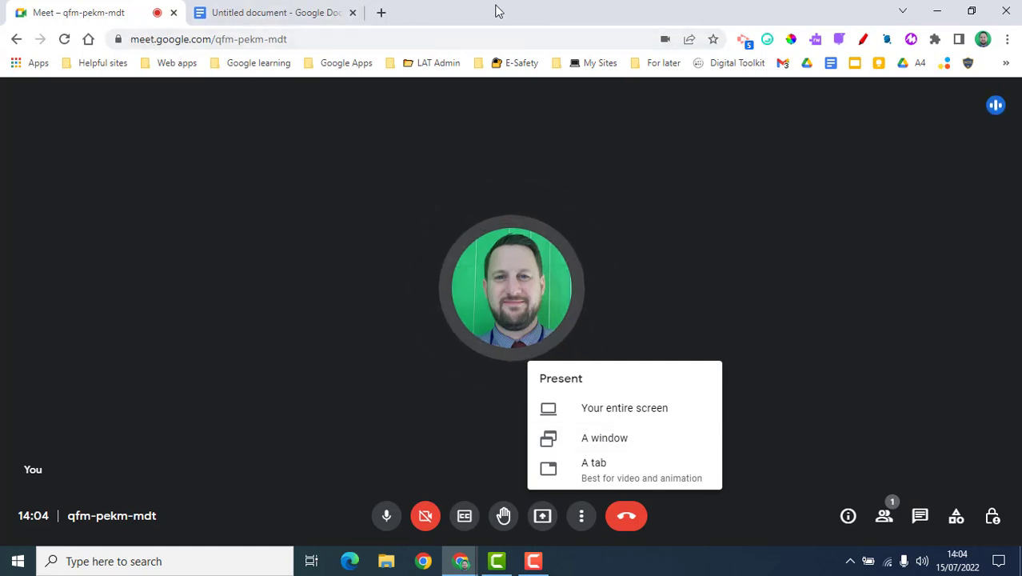
Share the YouTube browser tab with the call
{"action": "left_click", "coordinate": [591, 473]}
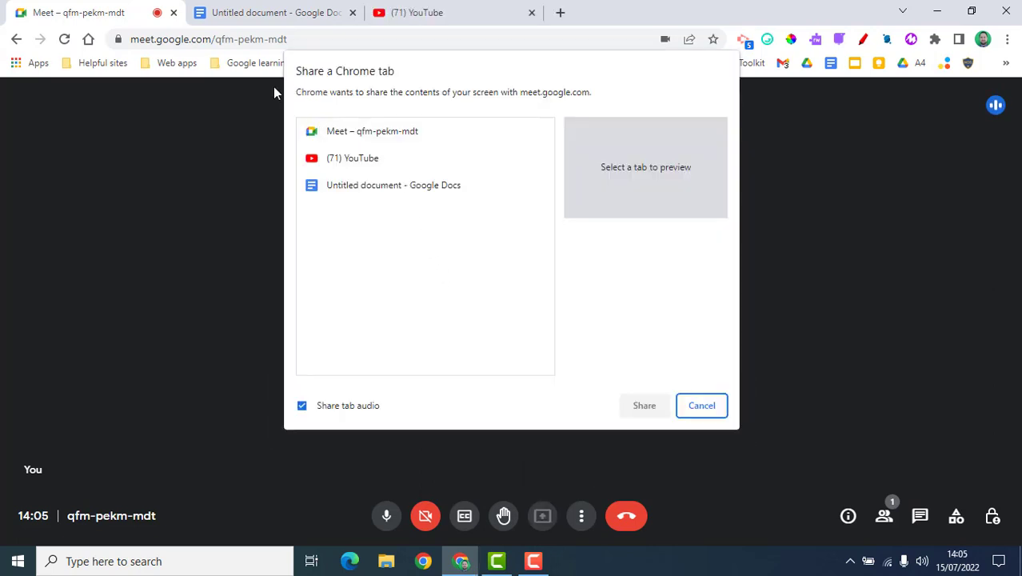
{"action": "left_click", "coordinate": [360, 163]}
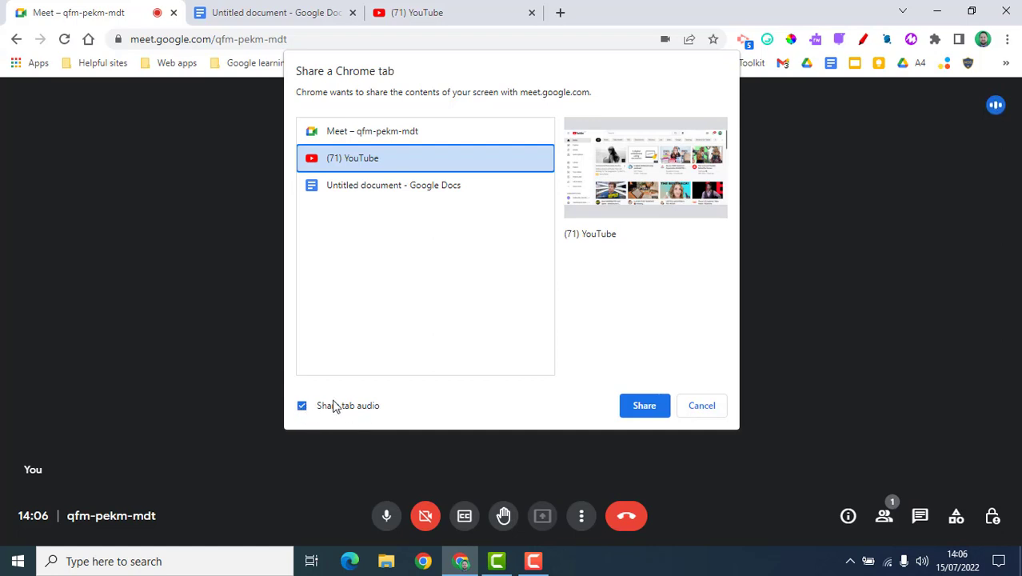
{"action": "left_click", "coordinate": [645, 402]}
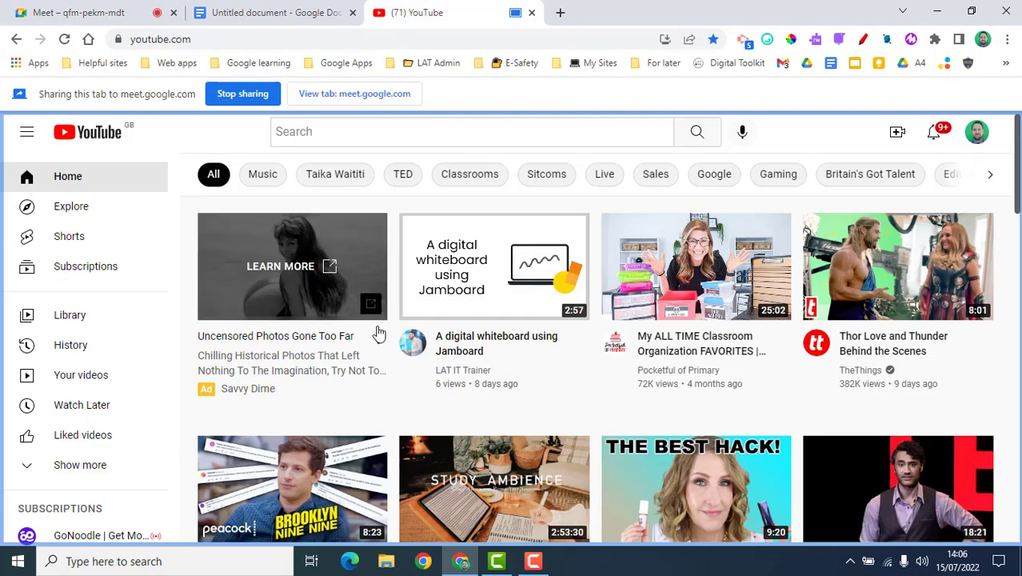
Play and pause the 'A digital whiteboard using Jamboard' video, then return to the Meet tab
{"action": "mouse_move", "coordinate": [480, 276]}
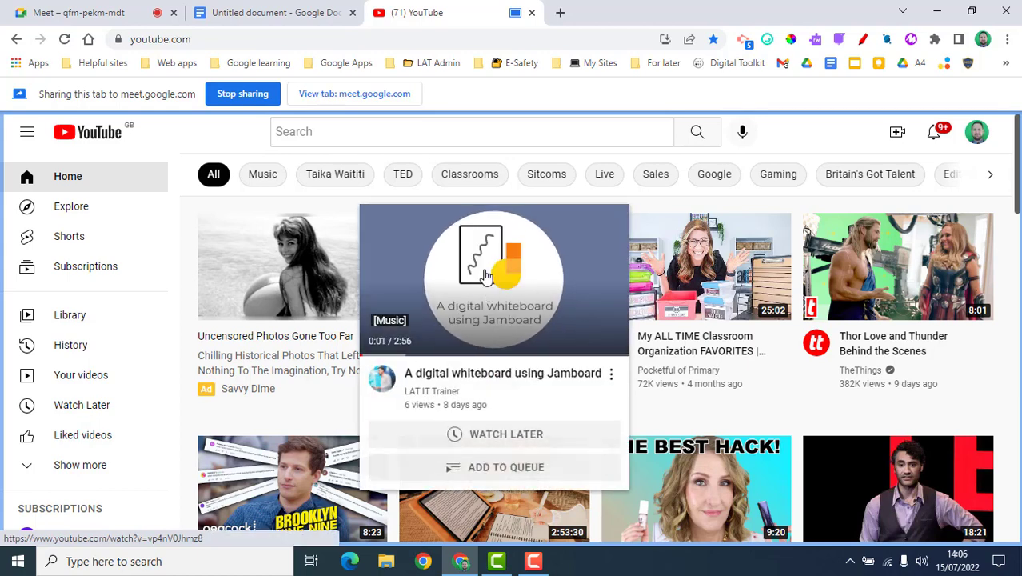
{"action": "left_click", "coordinate": [486, 283]}
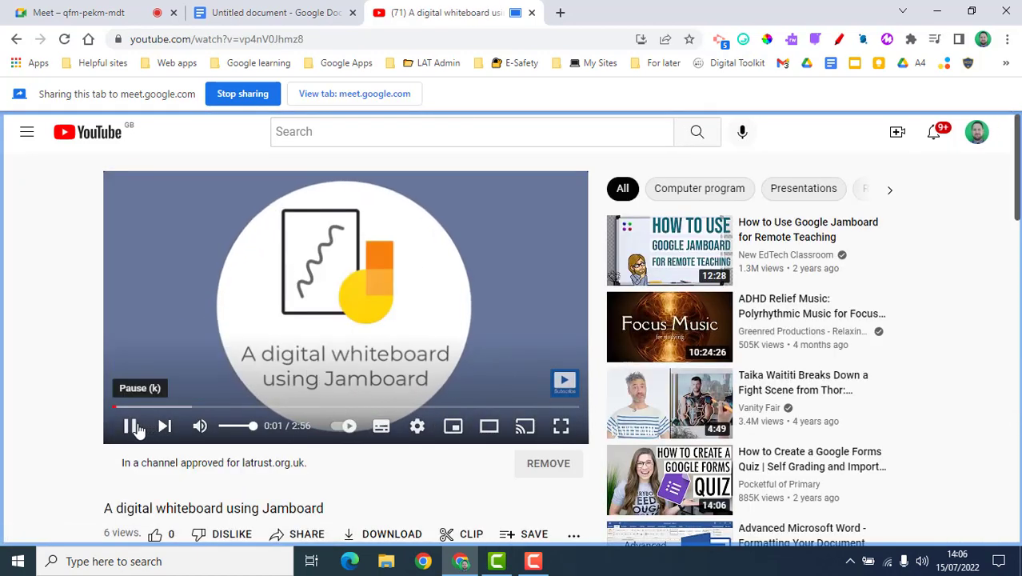
{"action": "left_click", "coordinate": [132, 428]}
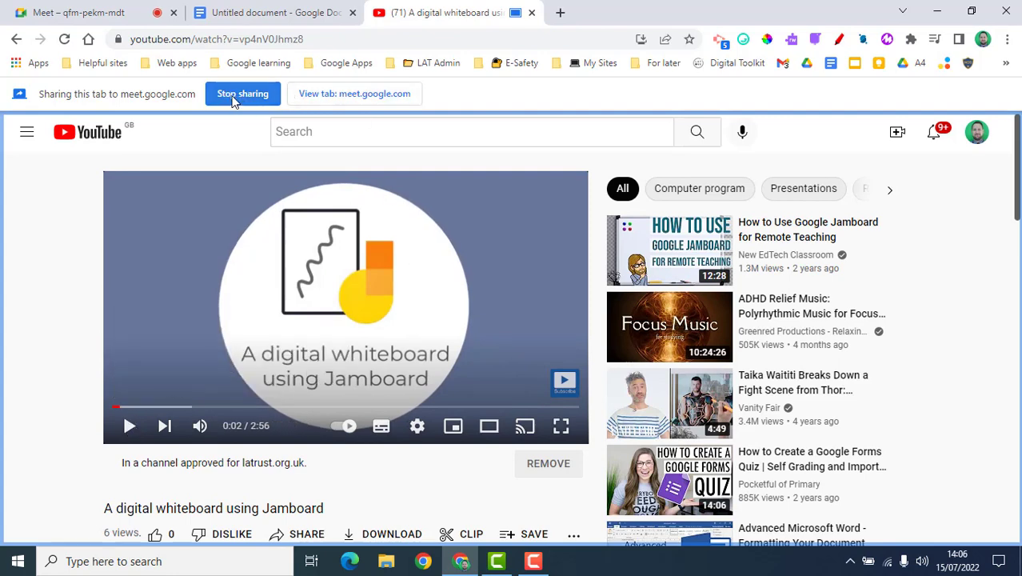
{"action": "left_click", "coordinate": [102, 13]}
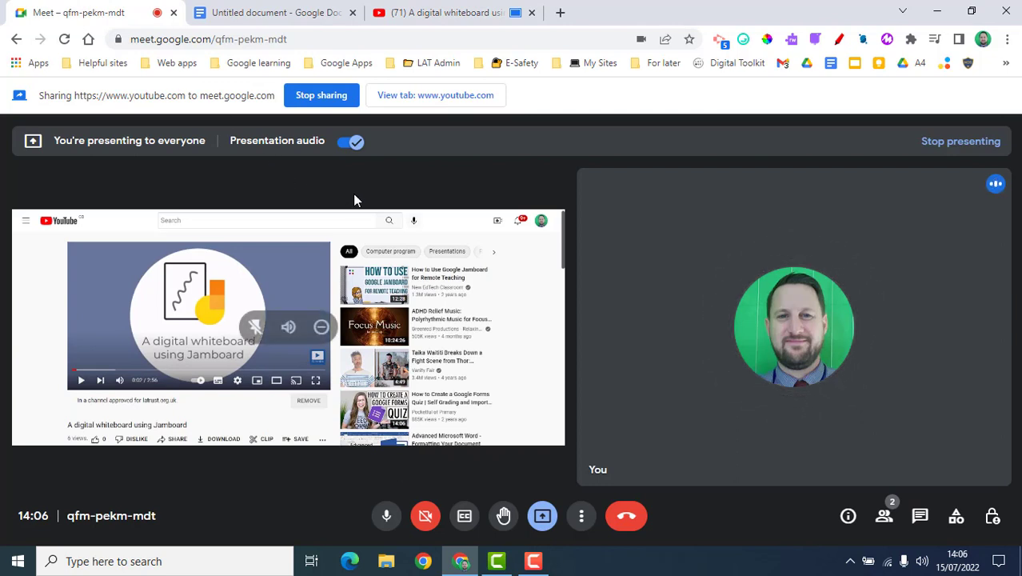
Bring up the presenting controls and turn off Presentation audio
{"action": "left_click", "coordinate": [543, 517]}
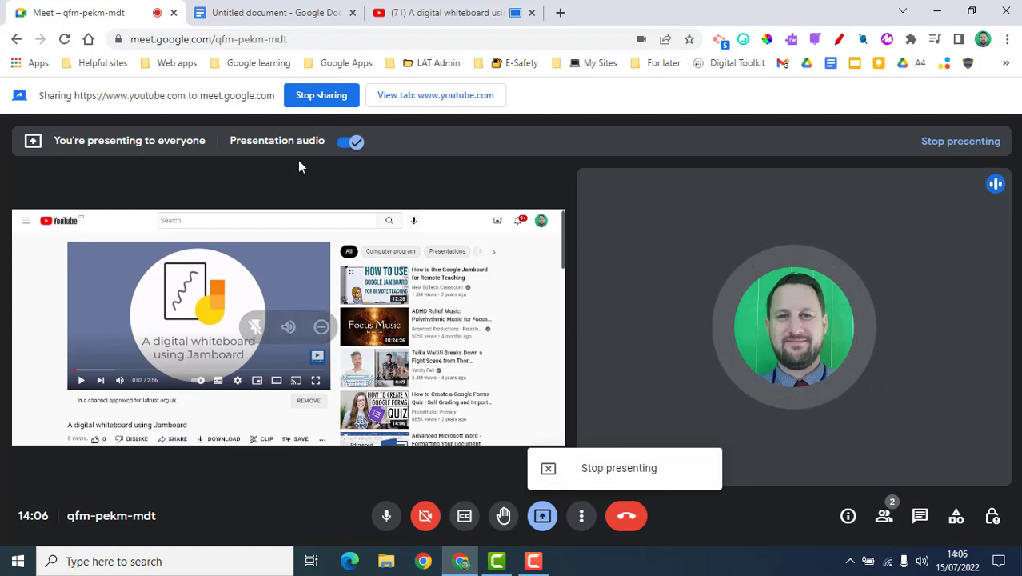
{"action": "left_click", "coordinate": [348, 146]}
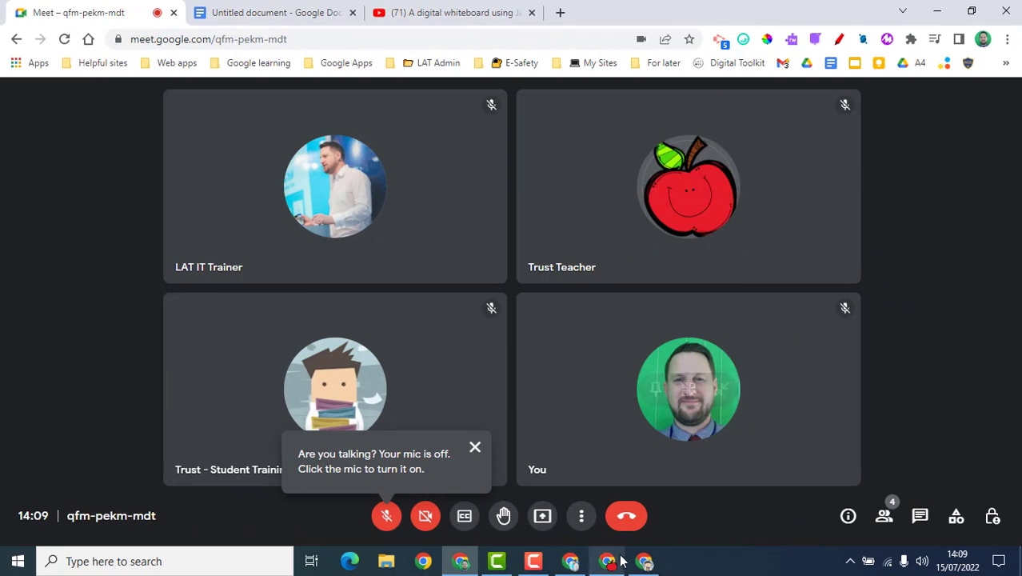
{"action": "left_click", "coordinate": [581, 518]}
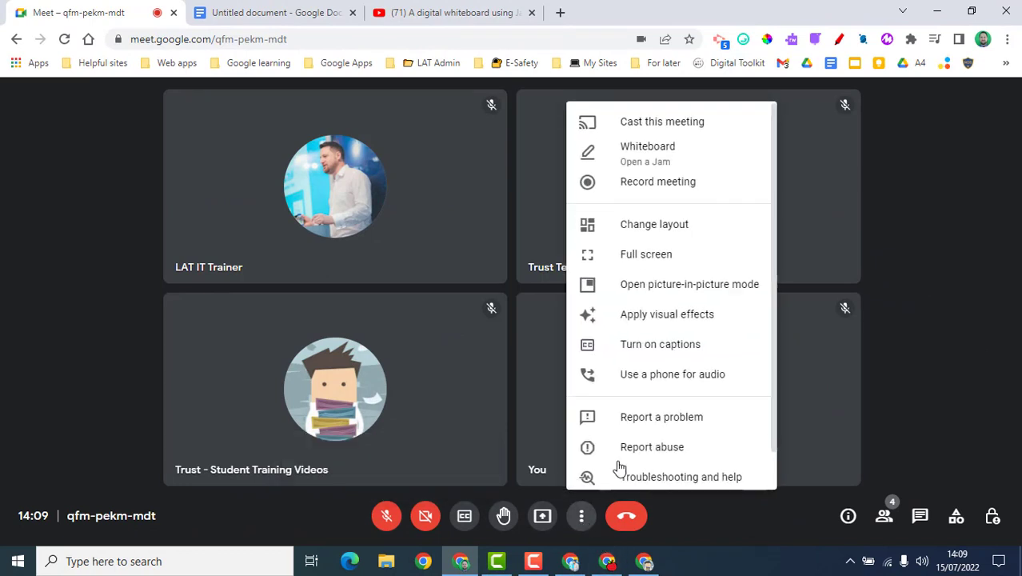
{"action": "left_click", "coordinate": [675, 228]}
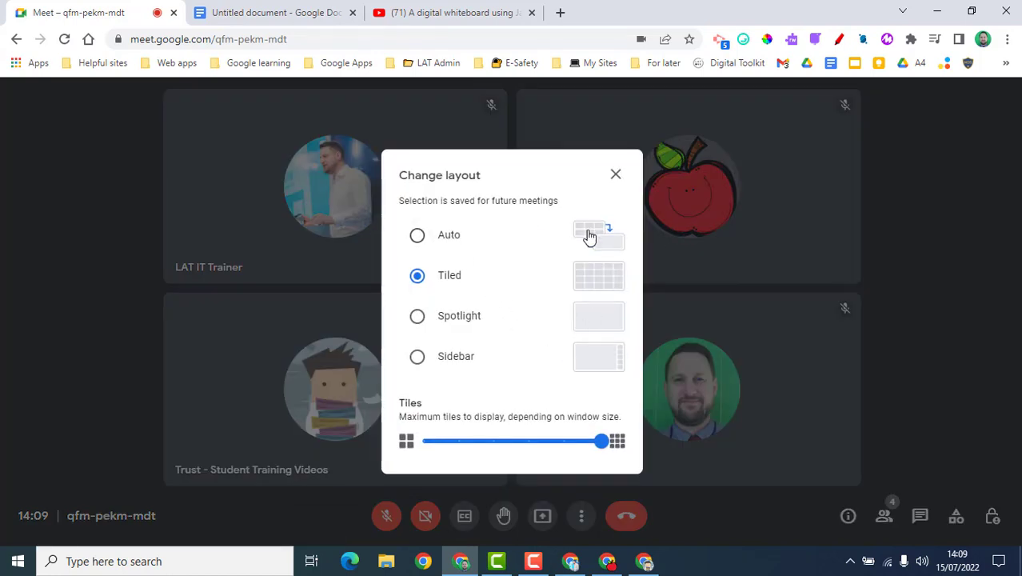
{"action": "left_click", "coordinate": [443, 238]}
{"action": "left_click", "coordinate": [428, 282]}
{"action": "mouse_move", "coordinate": [601, 441]}
{"action": "left_mouse_down"}
{"action": "mouse_move", "coordinate": [475, 462]}
{"action": "mouse_move", "coordinate": [427, 457]}
{"action": "mouse_move", "coordinate": [610, 445]}
{"action": "left_mouse_up"}
{"action": "left_click", "coordinate": [439, 318]}
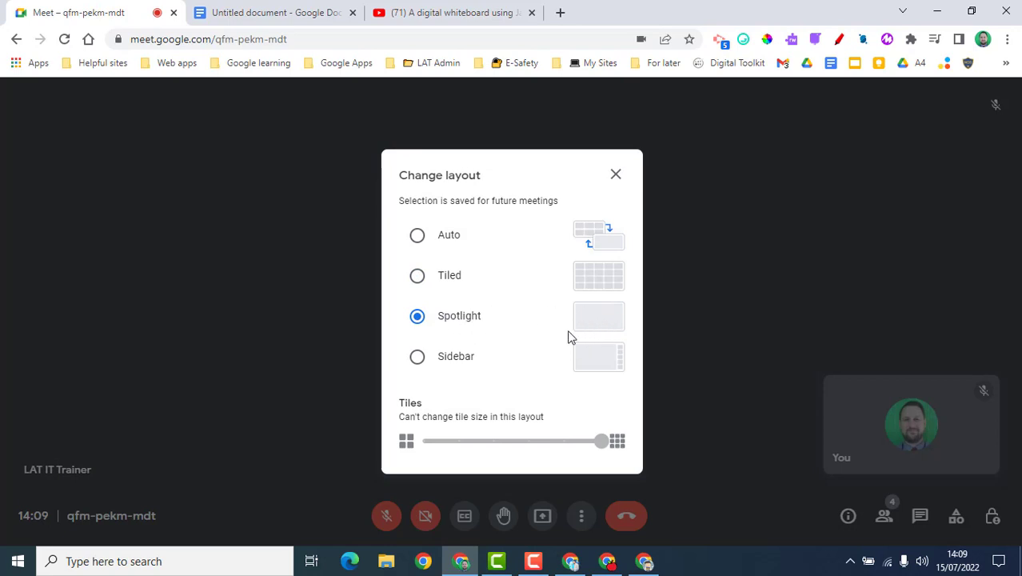
{"action": "left_click", "coordinate": [439, 358]}
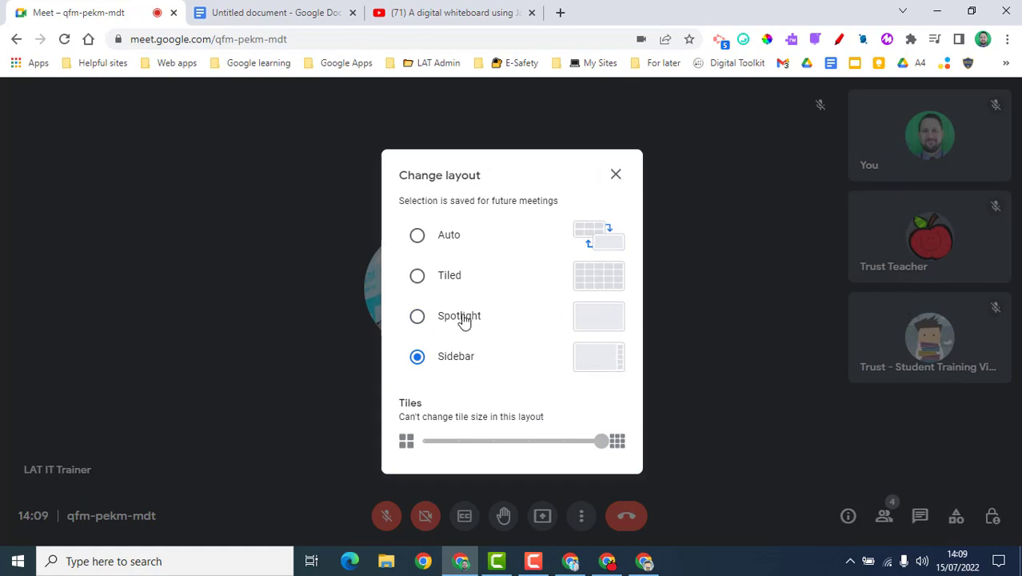
{"action": "left_click", "coordinate": [442, 279]}
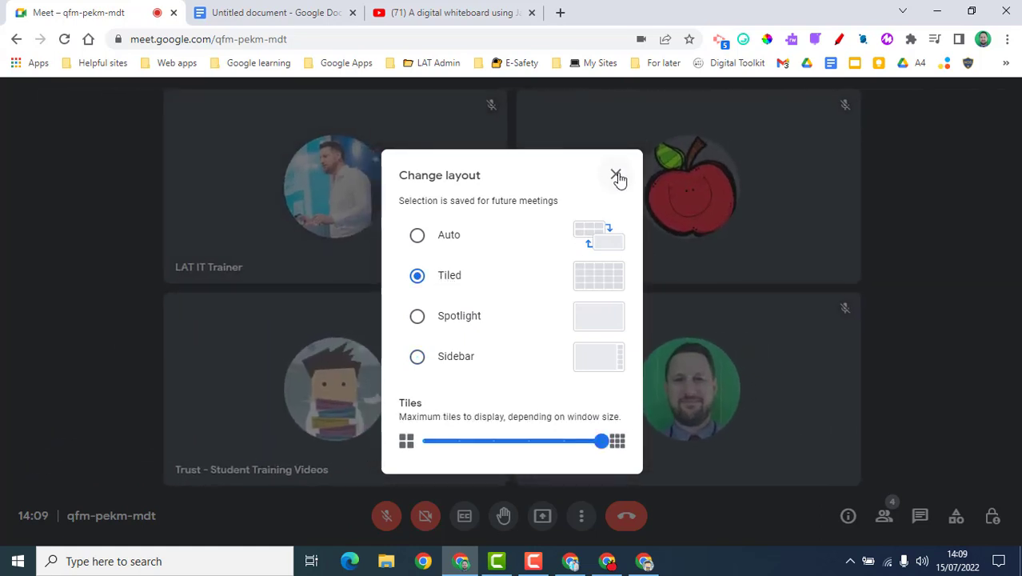
{"action": "left_click", "coordinate": [615, 174]}
{"action": "mouse_move", "coordinate": [346, 223]}
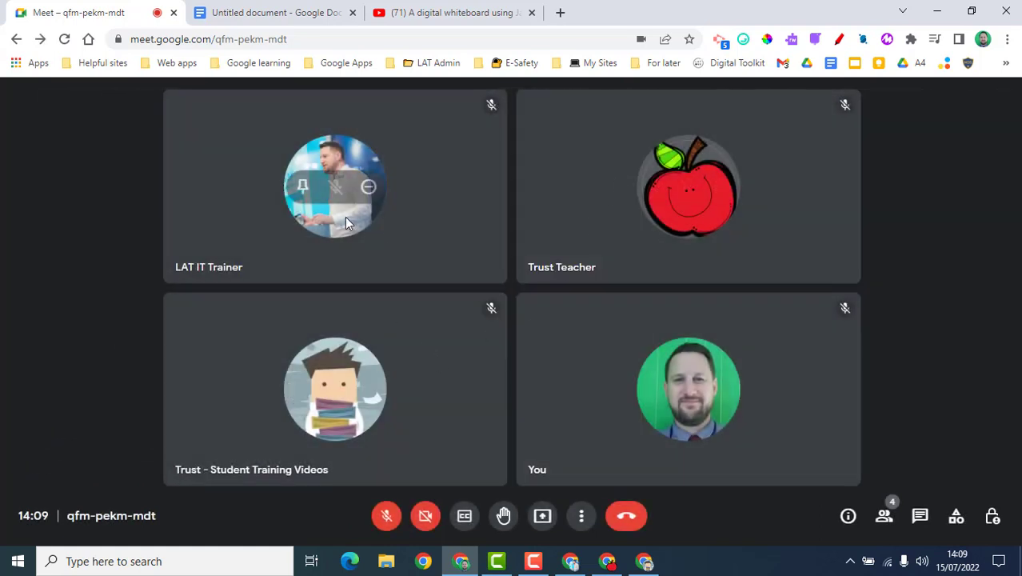
Pin the LAT IT Trainer tile to the main view
{"action": "left_click", "coordinate": [303, 189]}
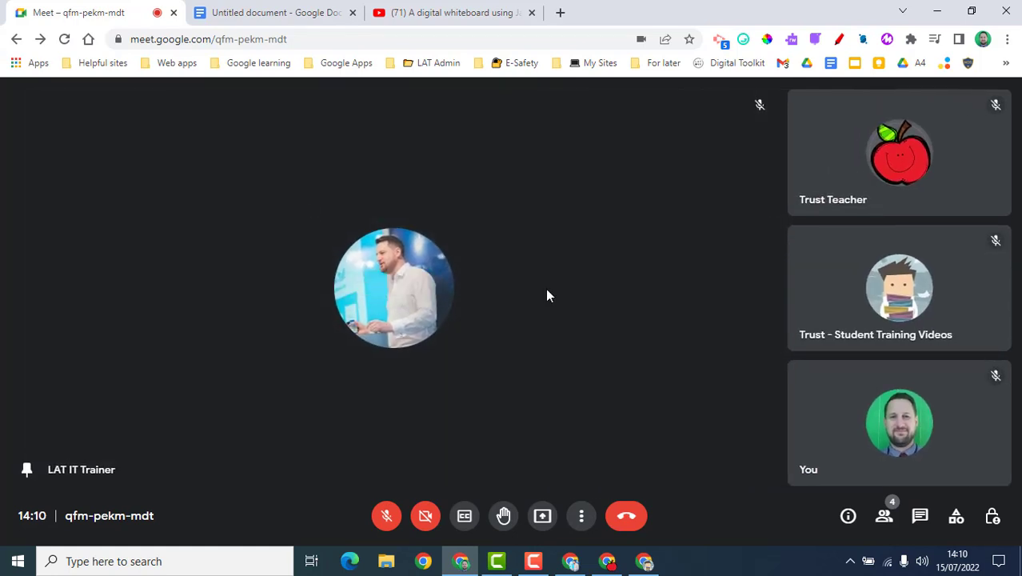
{"action": "mouse_move", "coordinate": [526, 347]}
Choose Full screen from the More options menu
{"action": "left_click", "coordinate": [583, 518]}
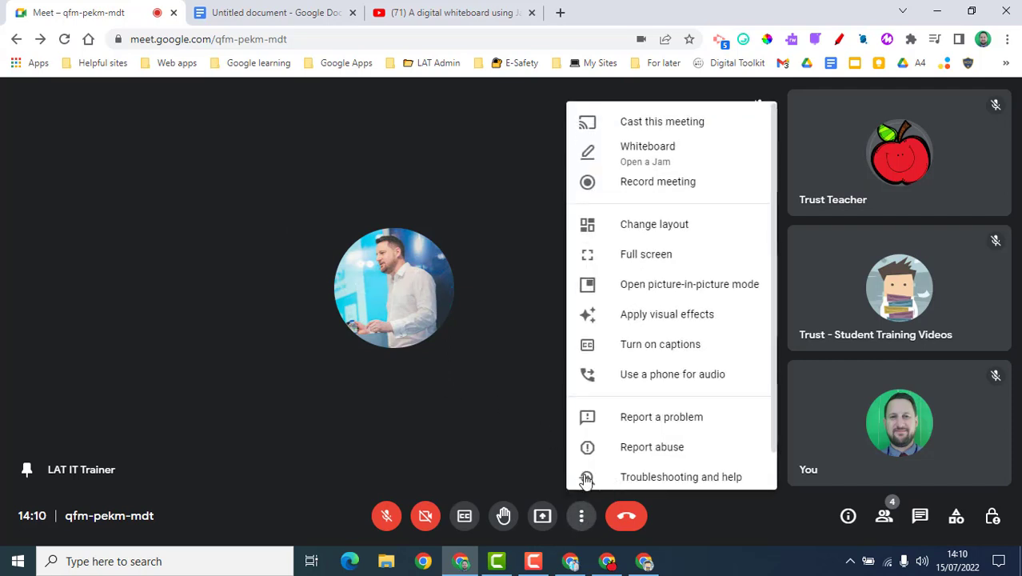
{"action": "left_click", "coordinate": [629, 256]}
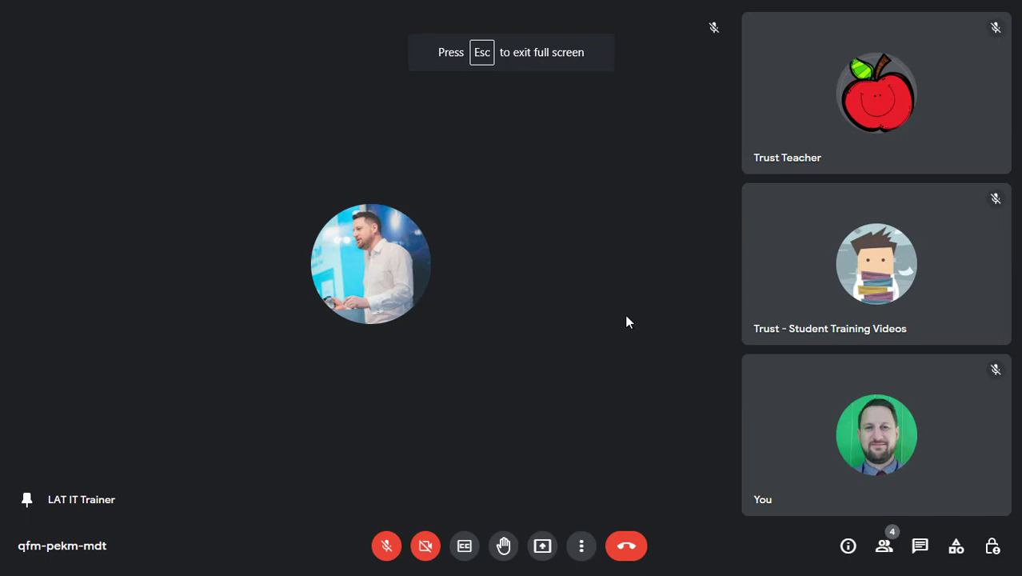
Select the Spotlight layout in Change layout and close the dialog
{"action": "left_click", "coordinate": [581, 547]}
{"action": "left_click", "coordinate": [622, 220]}
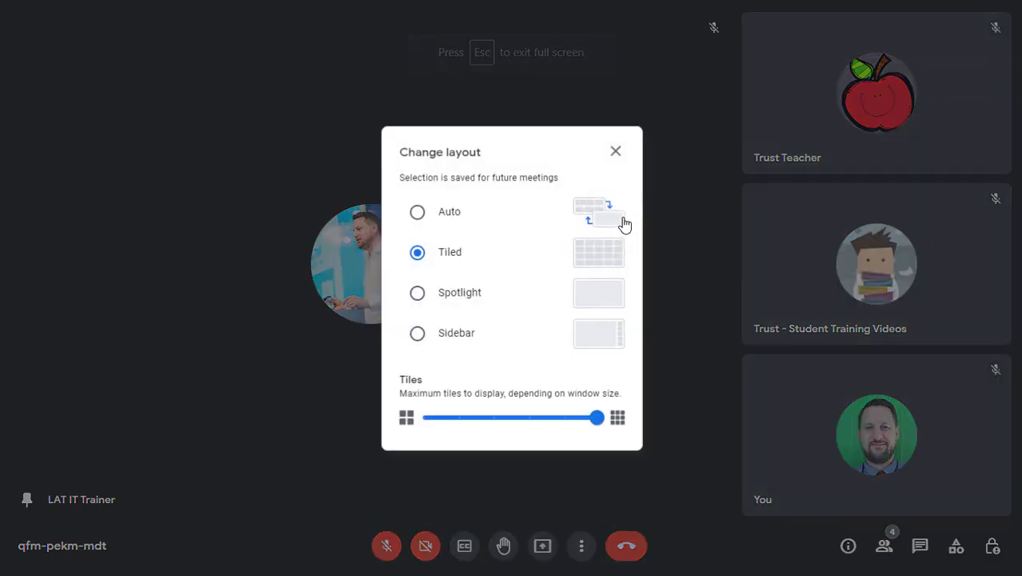
{"action": "left_click", "coordinate": [459, 292]}
{"action": "left_click", "coordinate": [616, 150]}
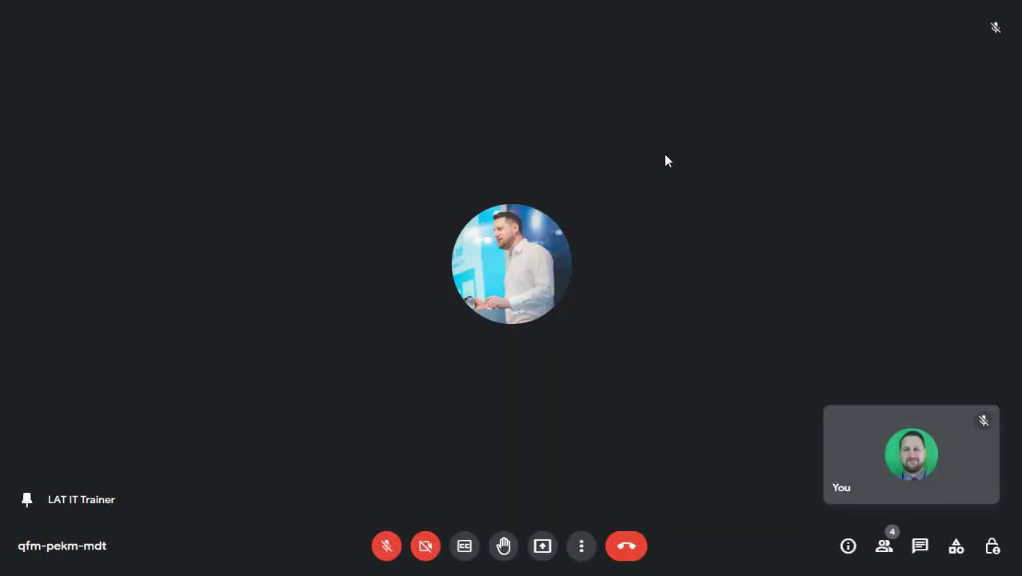
Exit full screen, unpin the trainer, and float the call in picture-in-picture over the Untitled document
{"action": "key", "text": "Escape"}
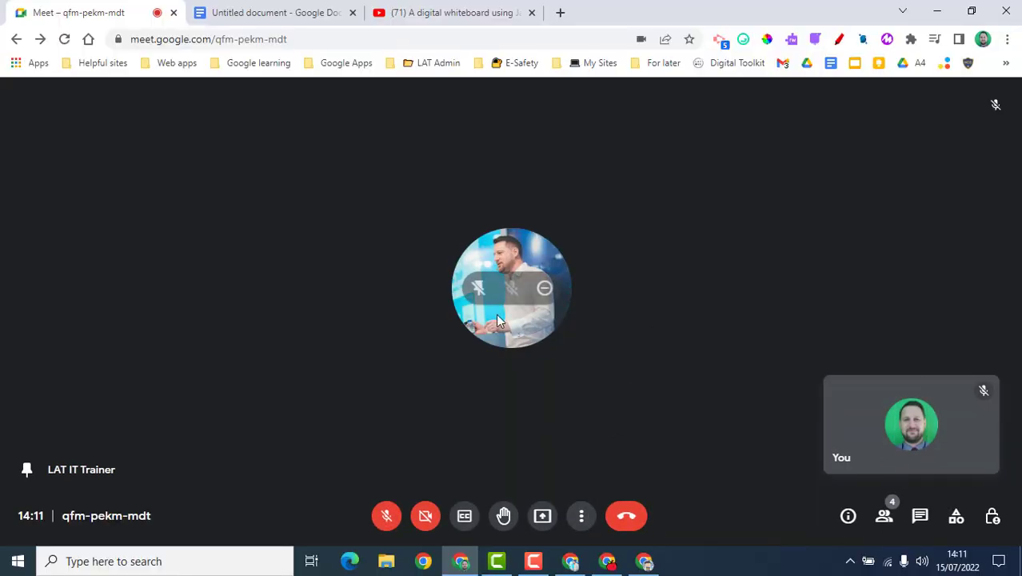
{"action": "left_click", "coordinate": [479, 294]}
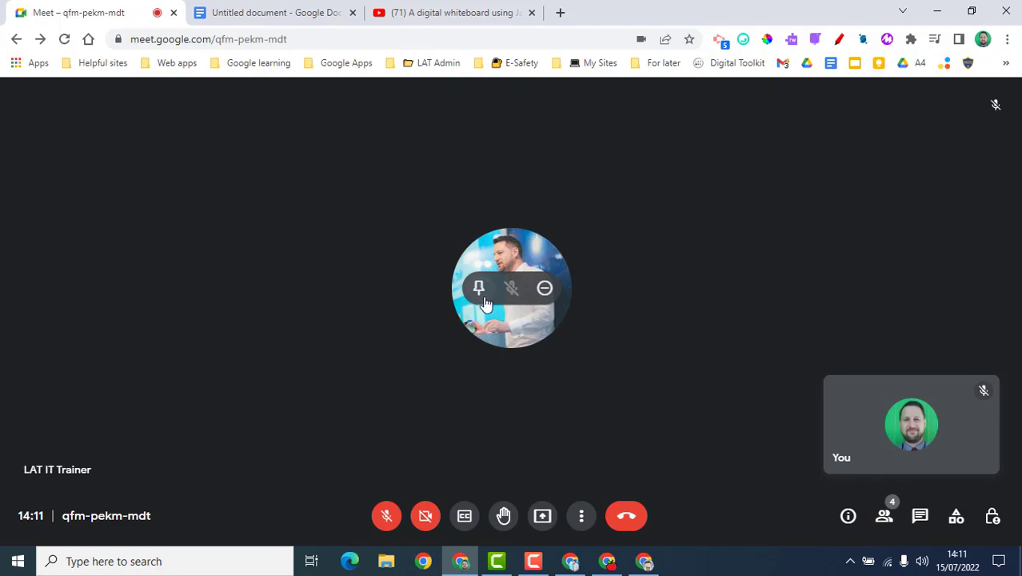
{"action": "left_click", "coordinate": [581, 518]}
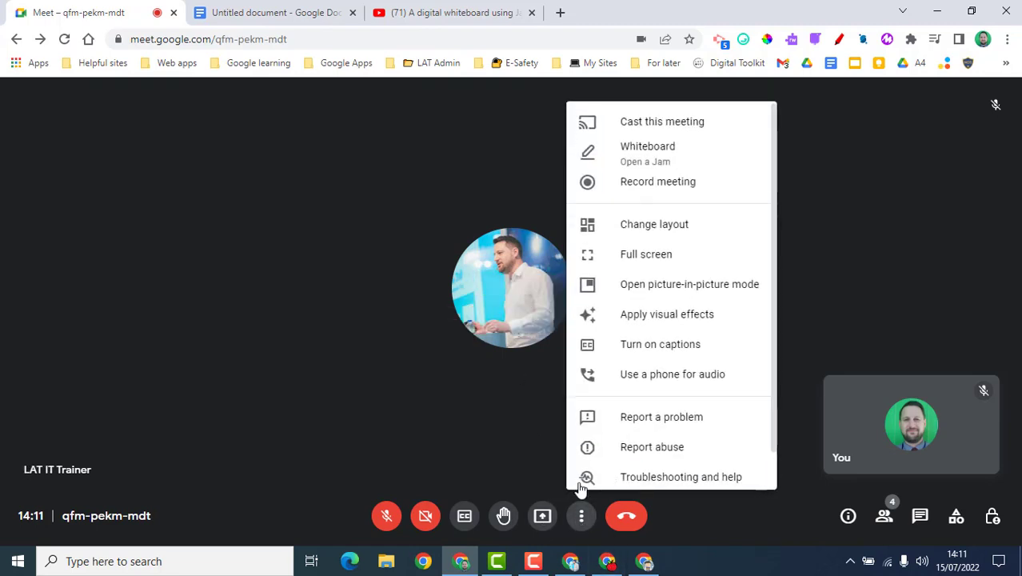
{"action": "left_click", "coordinate": [650, 290]}
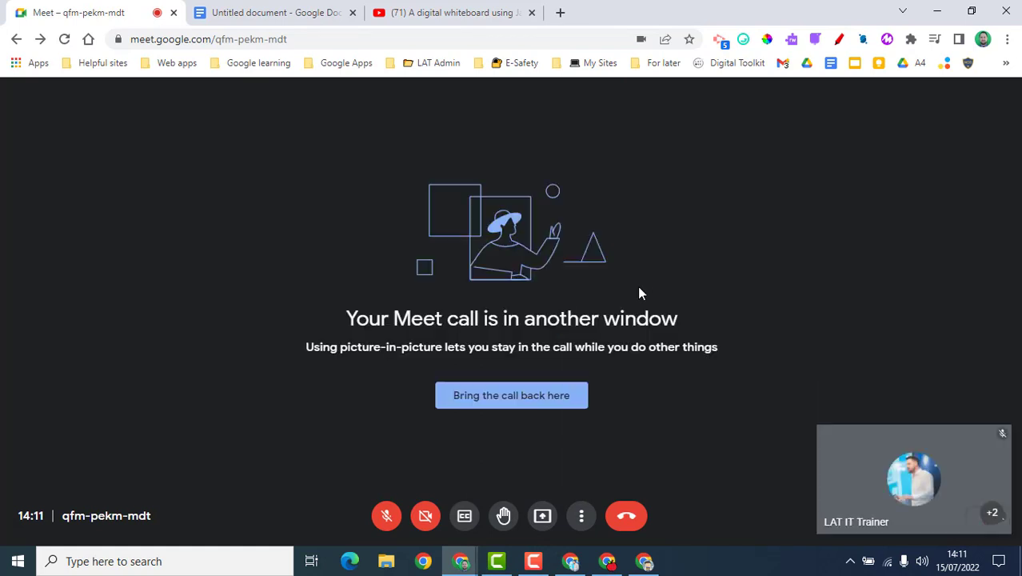
{"action": "mouse_move", "coordinate": [892, 470]}
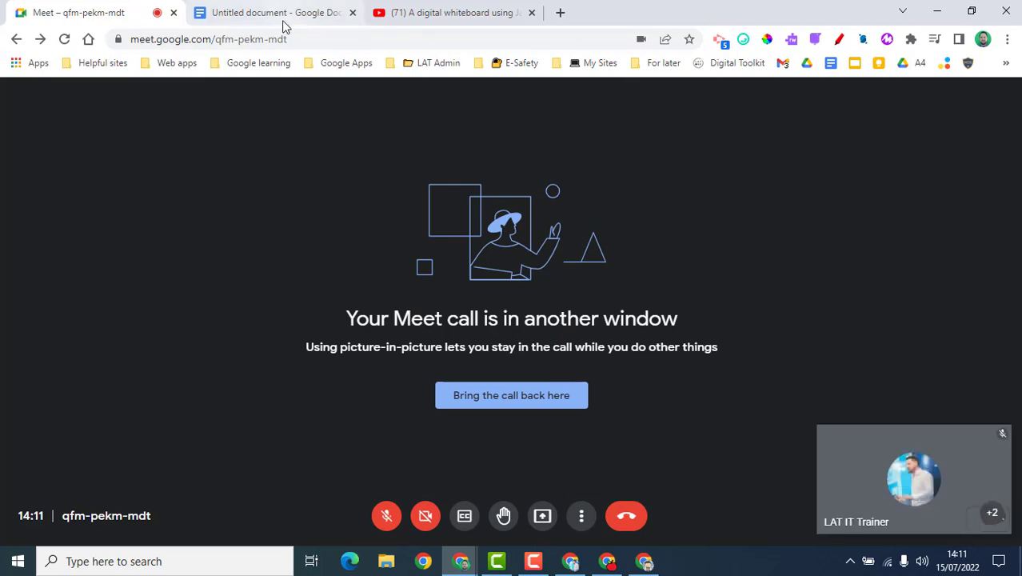
{"action": "left_click", "coordinate": [257, 18]}
Use Back to tab on the floating window to return the call to Meet
{"action": "mouse_move", "coordinate": [915, 464]}
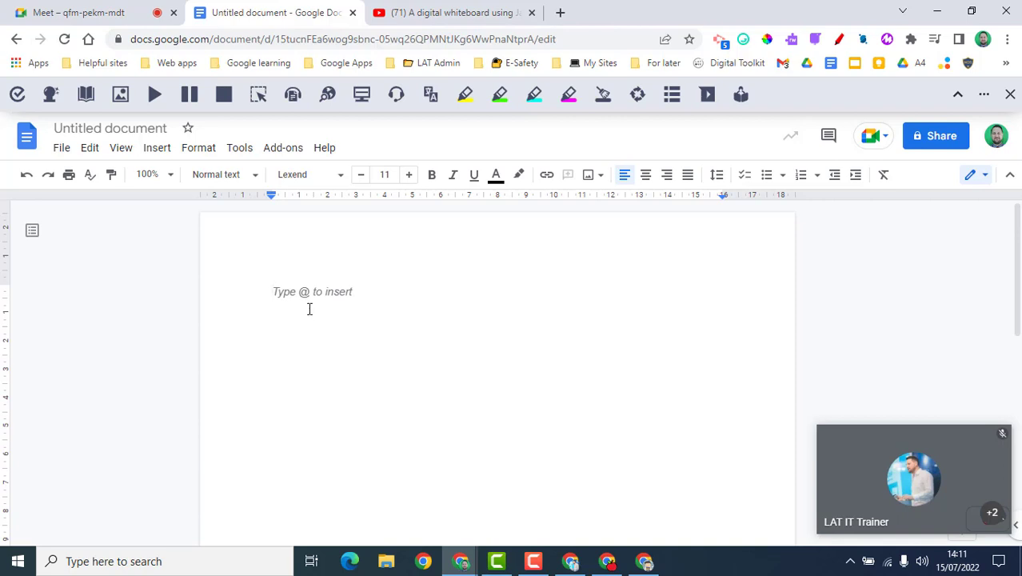
{"action": "mouse_move", "coordinate": [875, 493]}
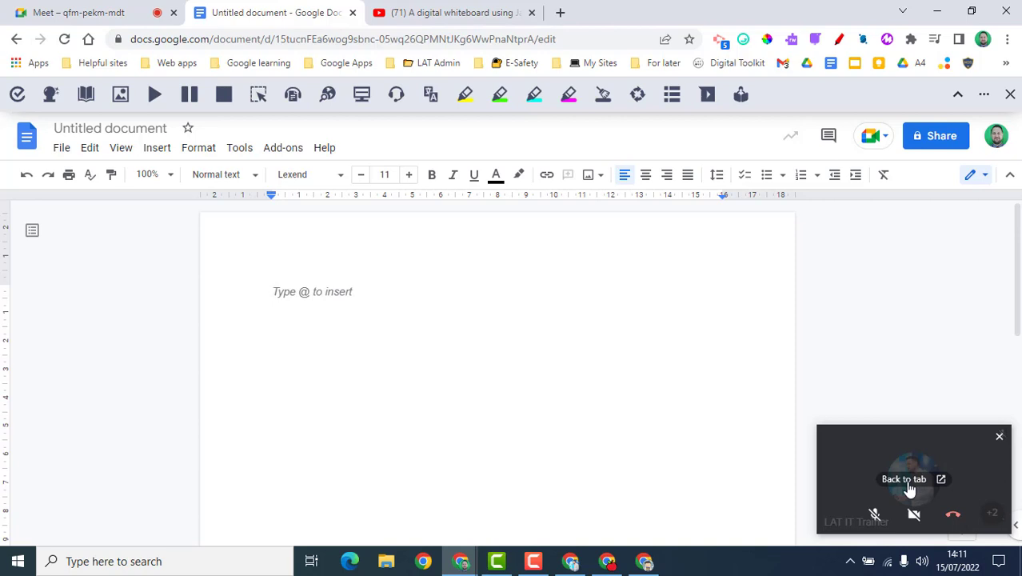
{"action": "left_click", "coordinate": [904, 480]}
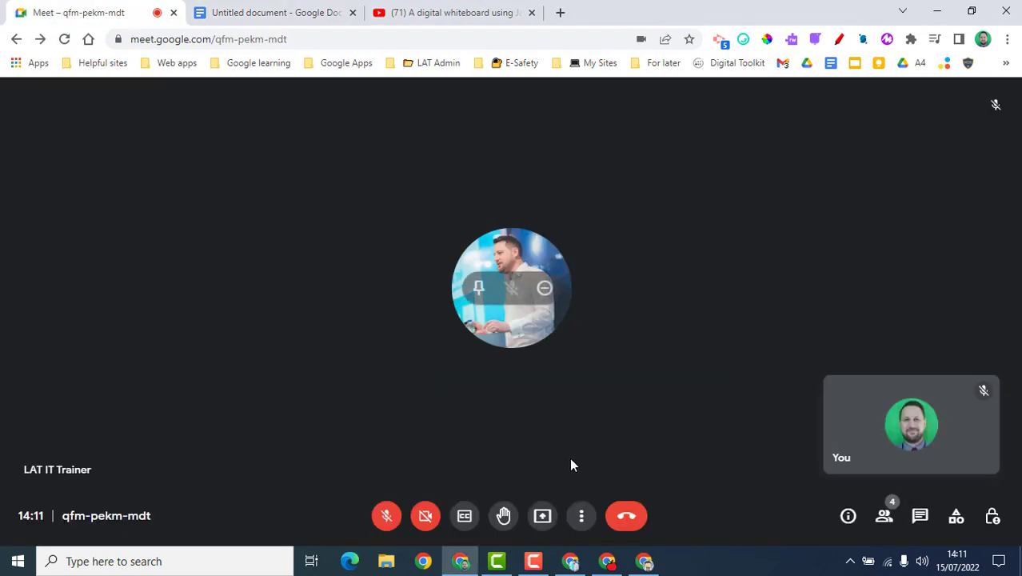
Open Apply visual effects from More options and switch the camera on to show your live video
{"action": "left_click", "coordinate": [581, 516]}
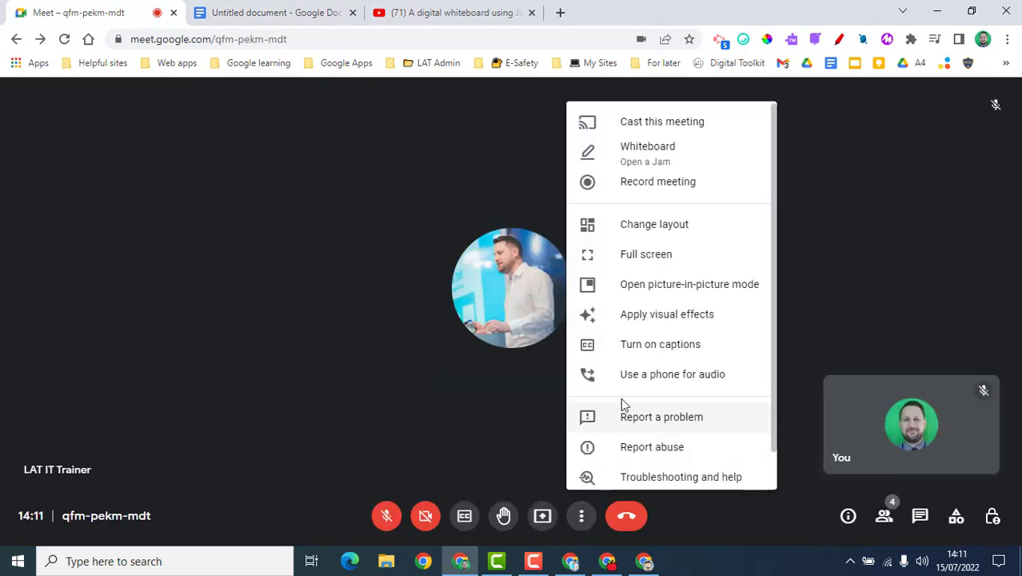
{"action": "left_click", "coordinate": [638, 320]}
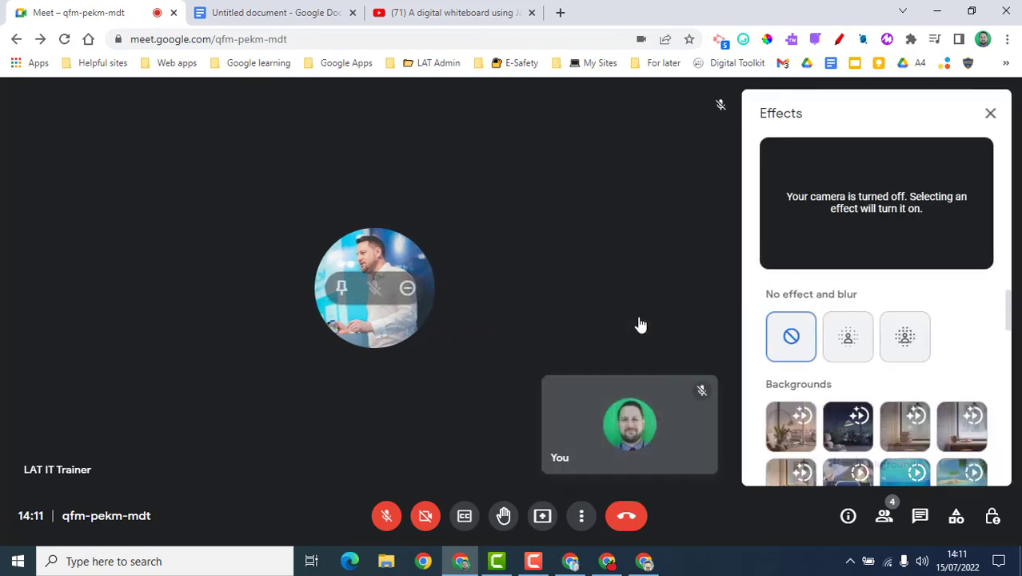
{"action": "left_click", "coordinate": [425, 517]}
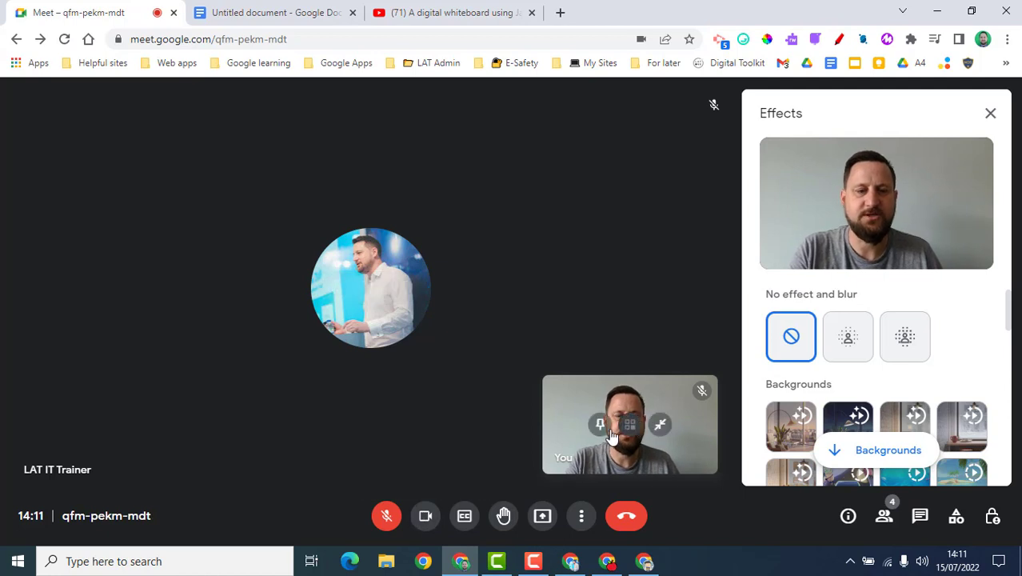
Pin your own video to the main stage, then go from slight blur to full background blur
{"action": "left_click", "coordinate": [599, 426]}
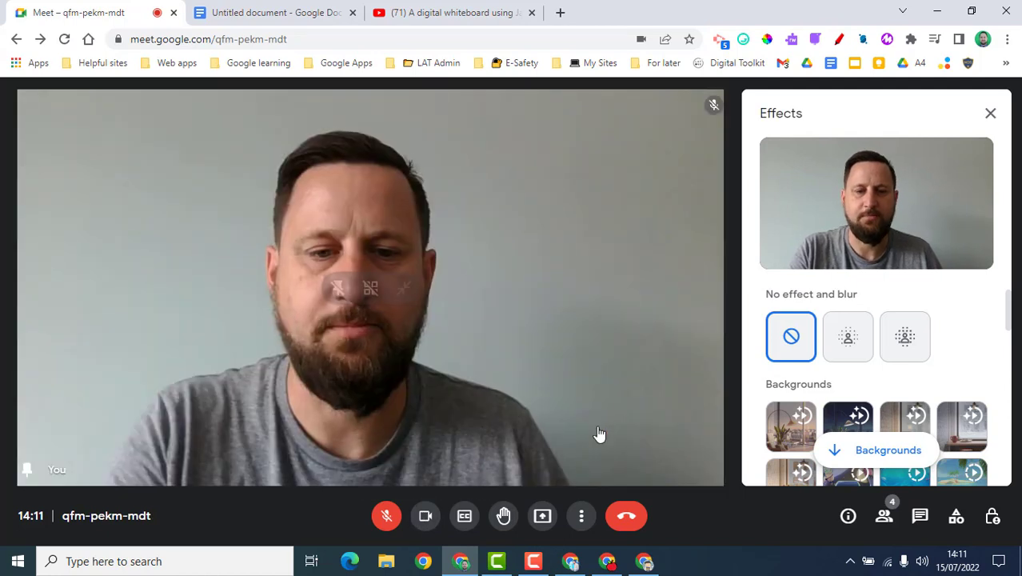
{"action": "left_click", "coordinate": [848, 343]}
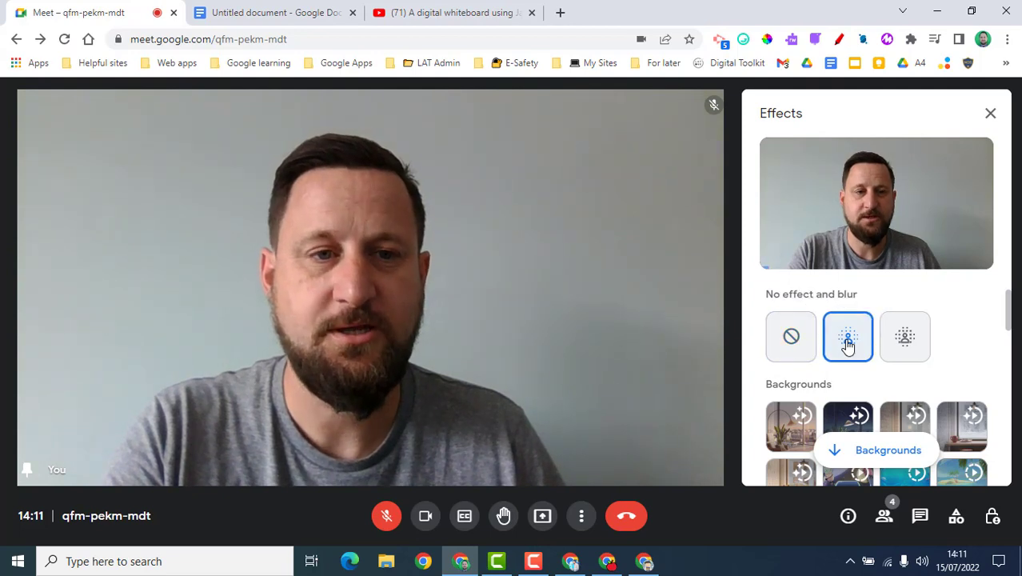
{"action": "left_click", "coordinate": [902, 344]}
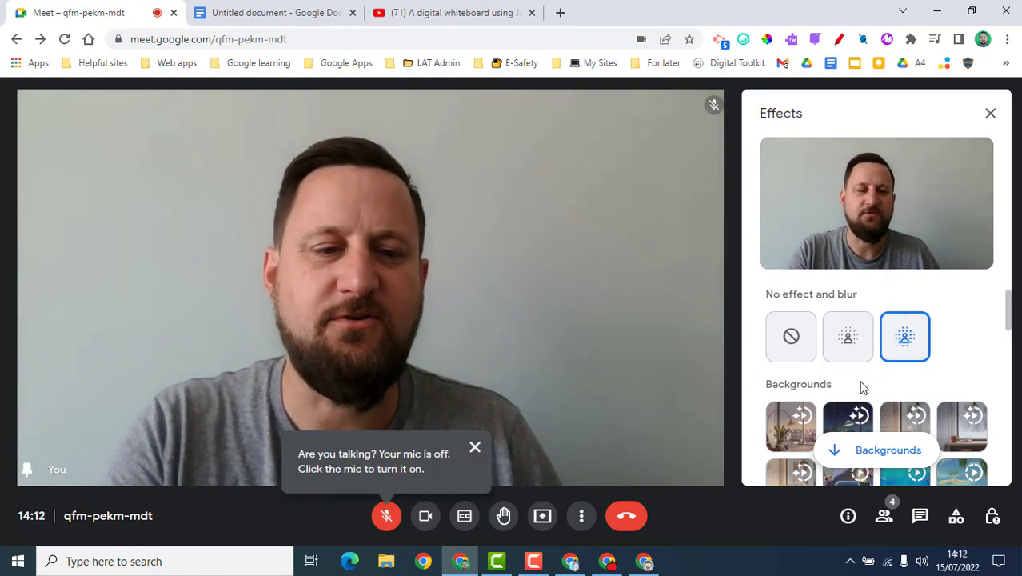
Try the Morning apartment view, Fireworks and pink flowers backgrounds, finishing on Room with books on shelves
{"action": "scroll", "coordinate": [856, 387], "scroll_direction": "down", "scroll_amount": 2}
{"action": "scroll", "coordinate": [848, 387], "scroll_direction": "up", "scroll_amount": 1}
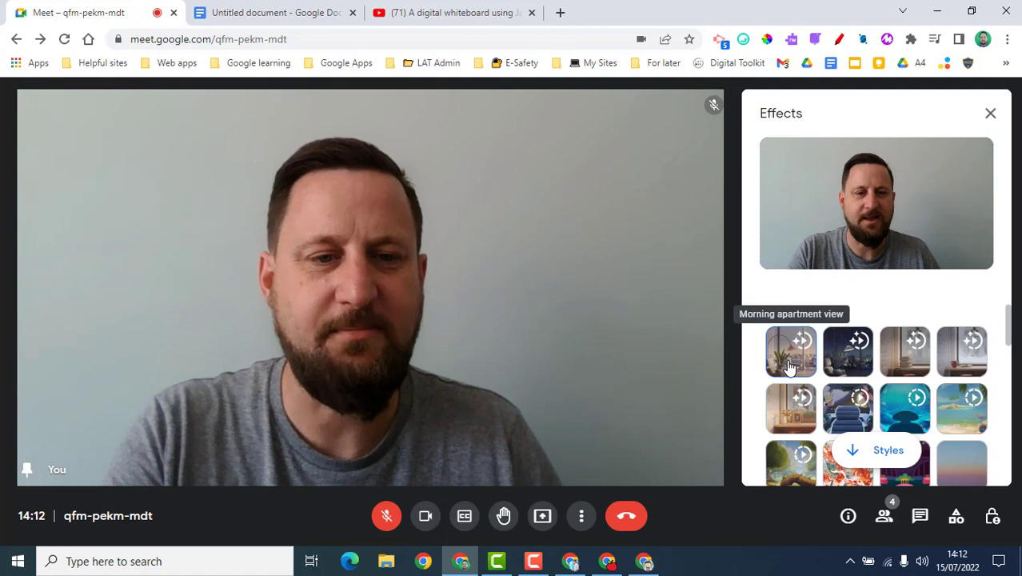
{"action": "left_click", "coordinate": [790, 366]}
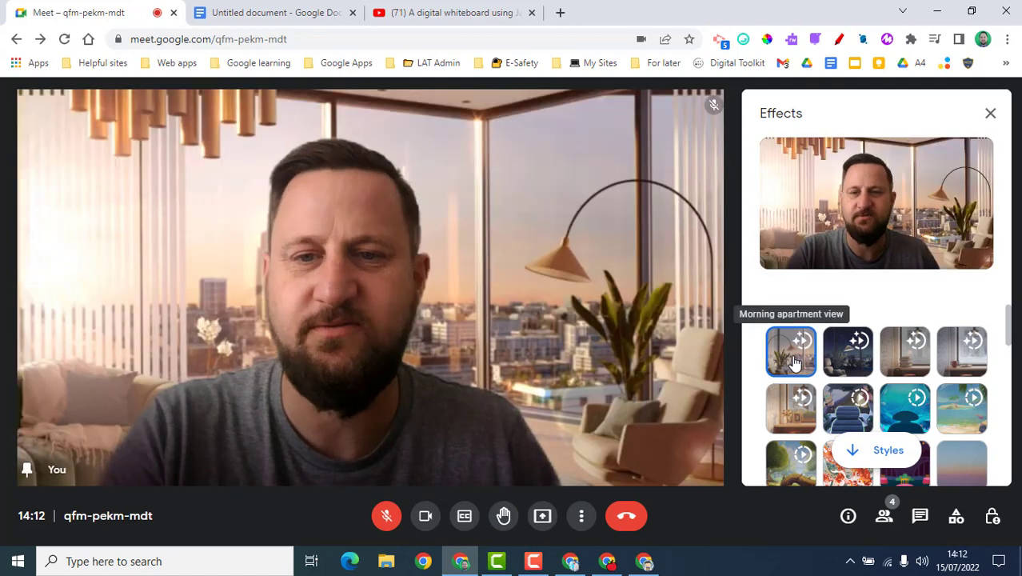
{"action": "scroll", "coordinate": [814, 380], "scroll_direction": "down", "scroll_amount": 2}
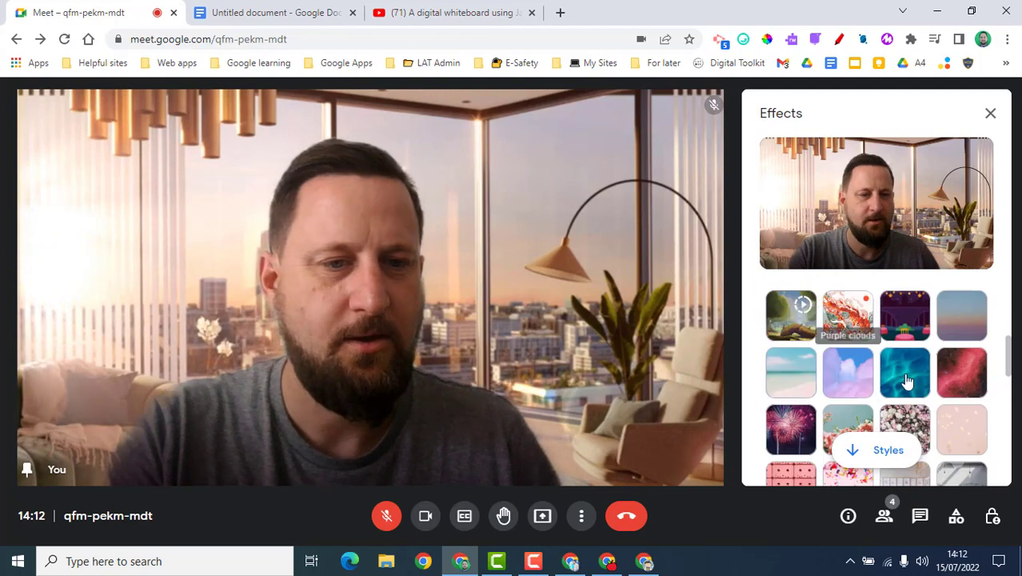
{"action": "left_click", "coordinate": [791, 424]}
{"action": "left_click", "coordinate": [836, 422]}
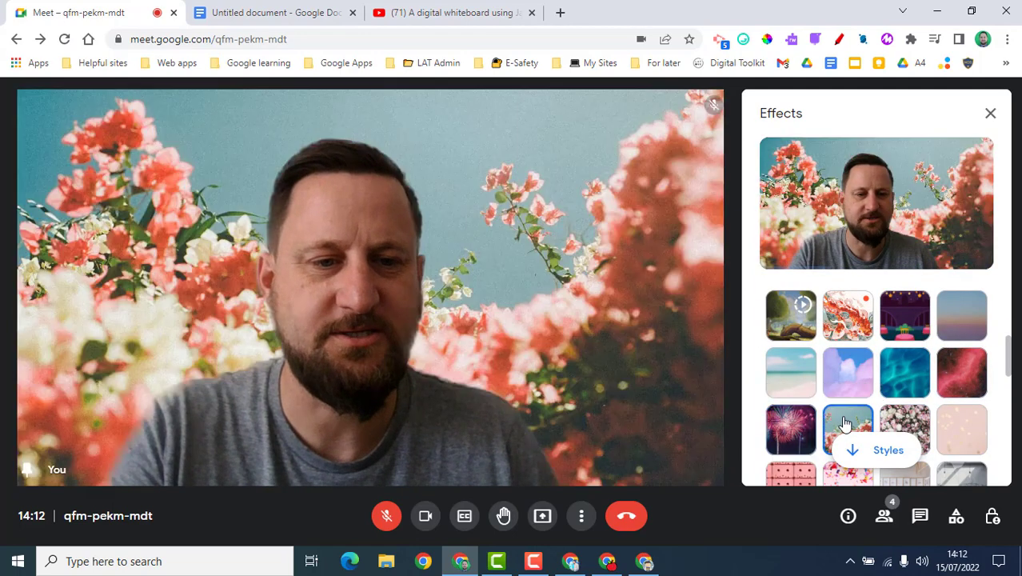
{"action": "scroll", "coordinate": [902, 421], "scroll_direction": "down", "scroll_amount": 2}
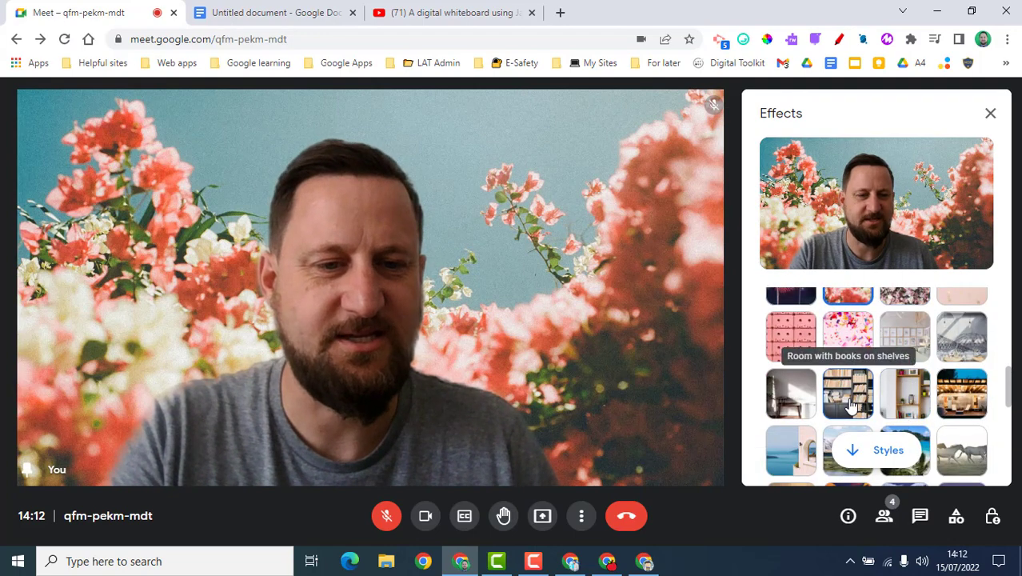
{"action": "left_click", "coordinate": [850, 406]}
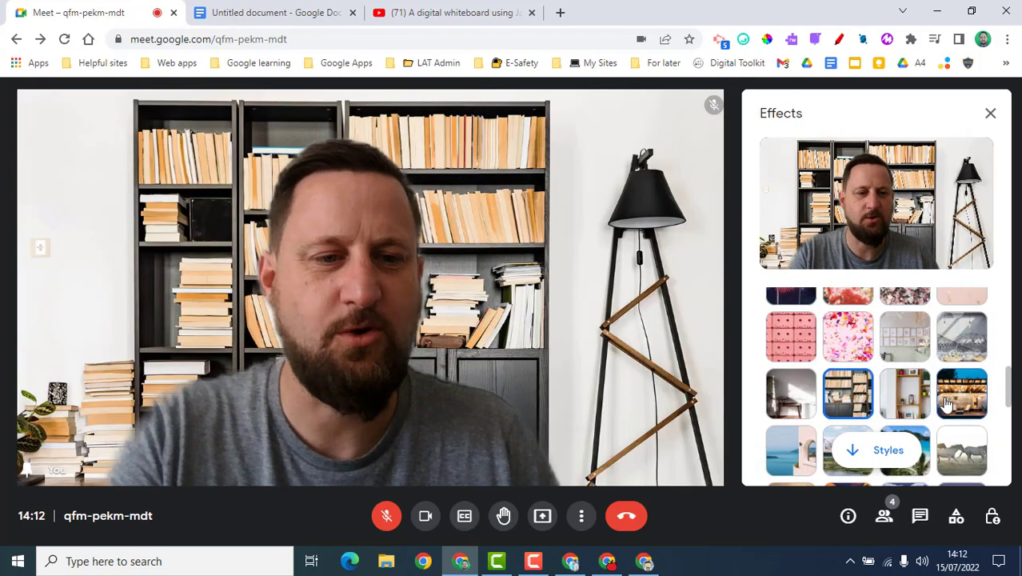
{"action": "scroll", "coordinate": [918, 399], "scroll_direction": "down", "scroll_amount": 1}
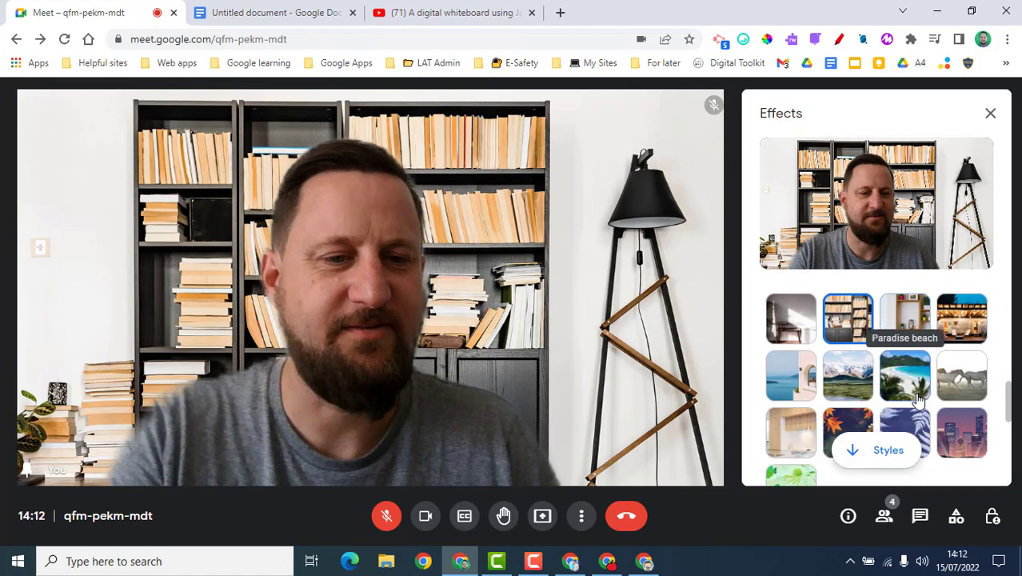